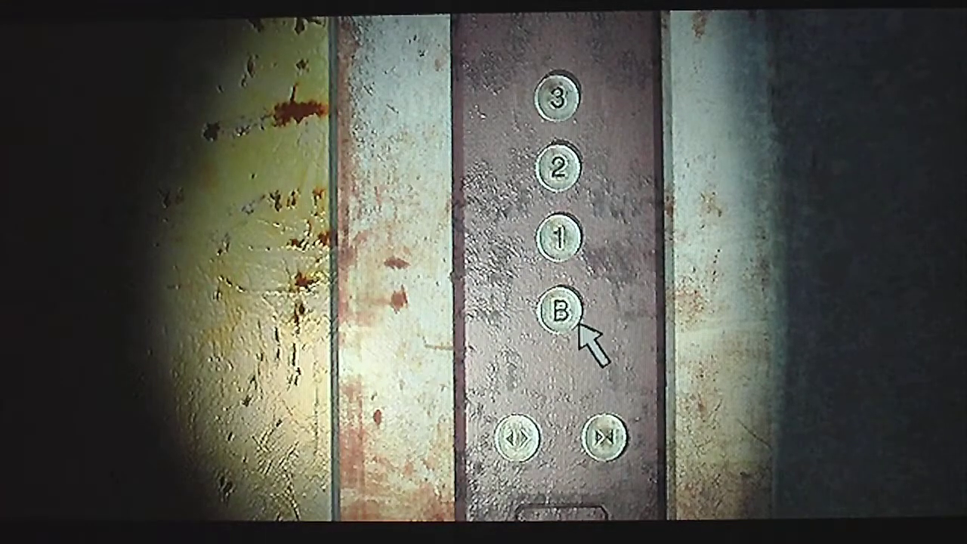
left_click(571, 190)
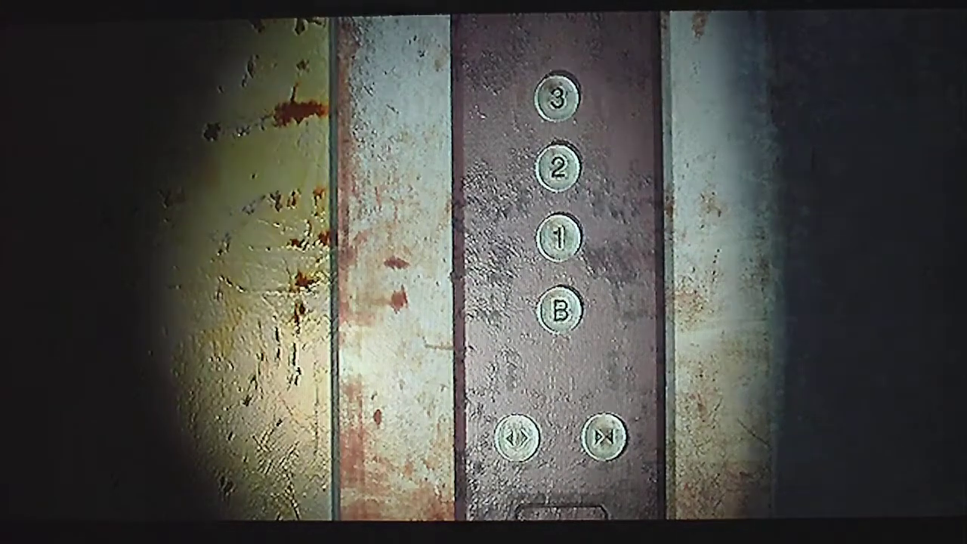